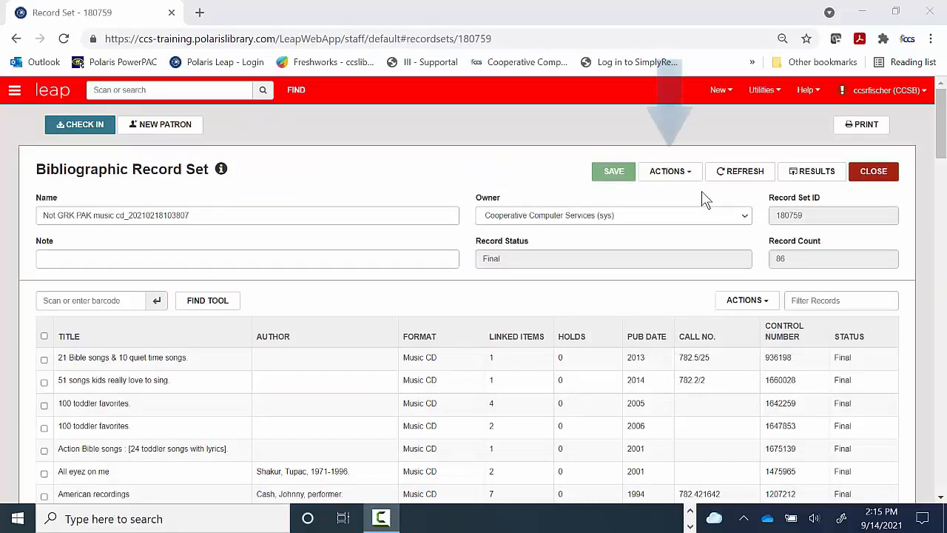
Step: Open Bulk Change for the Not GRK PAK music cd record set and view the available data field operations
click(672, 172)
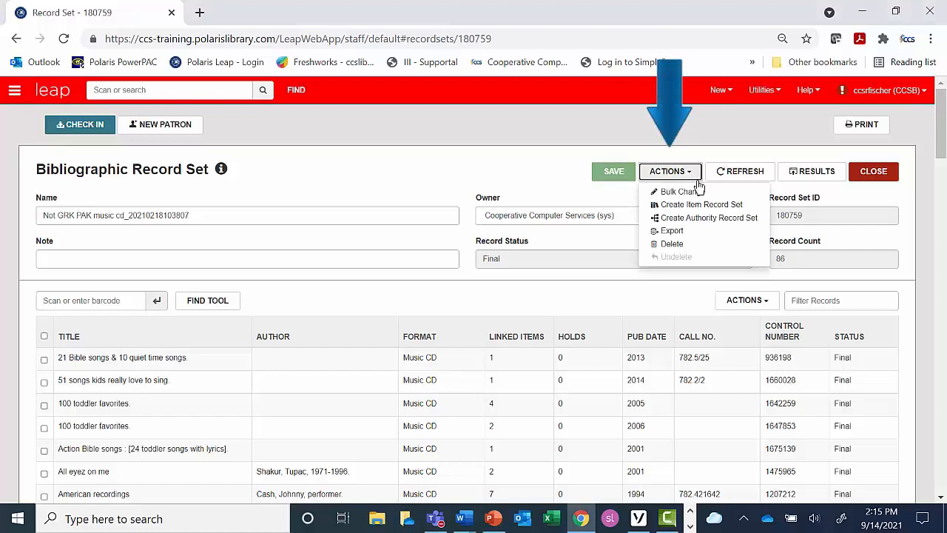
click(747, 195)
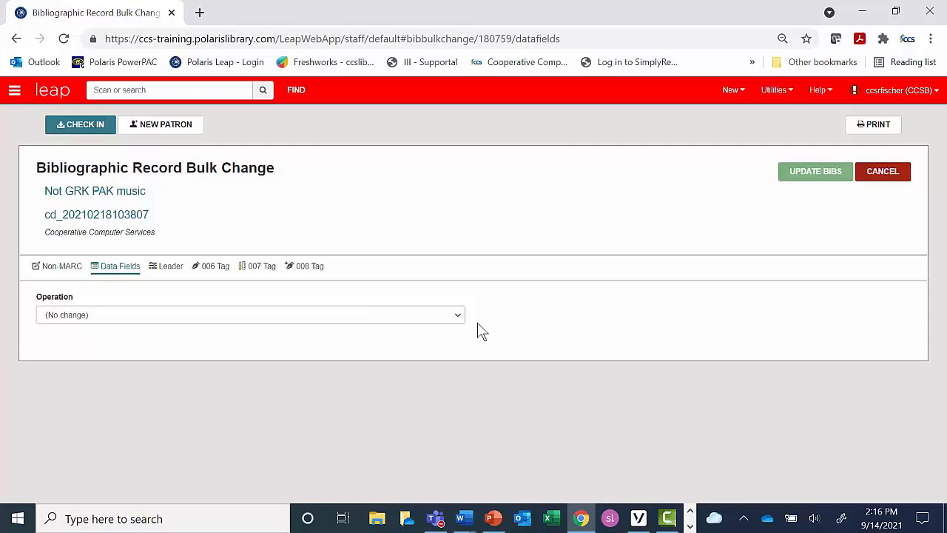
click(452, 318)
key(Down)
key(Return)
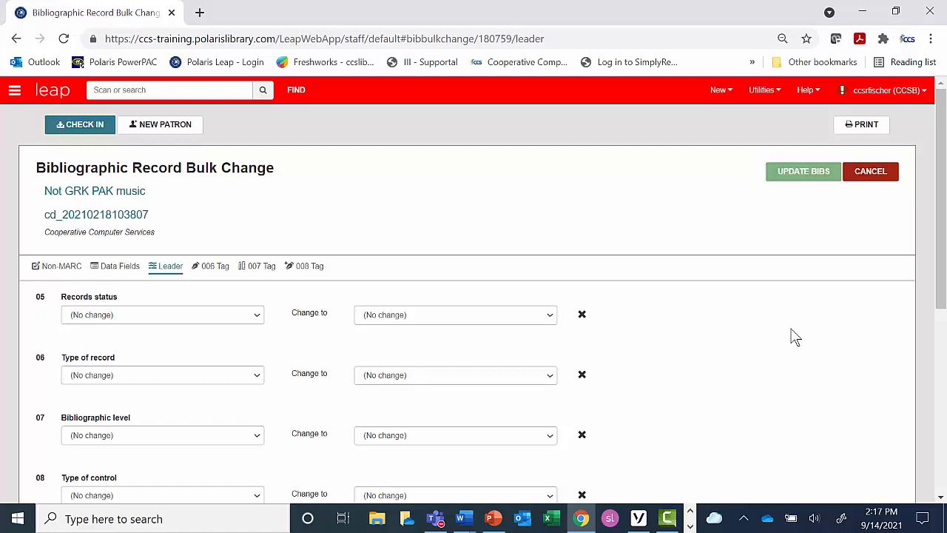
Step: Change leader position 17, Encoding level, from all values to Full level and submit the update for the bibs
scroll(799, 335, down, 5)
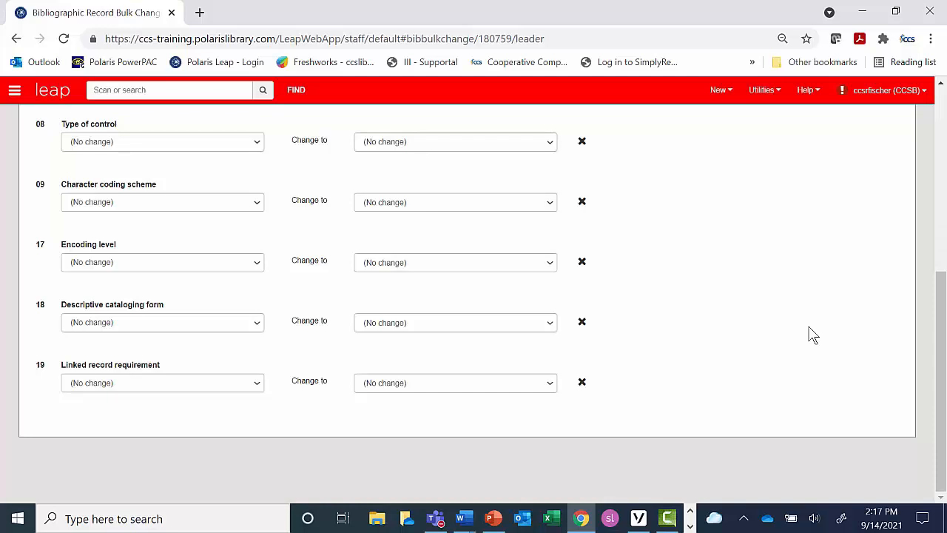
click(252, 262)
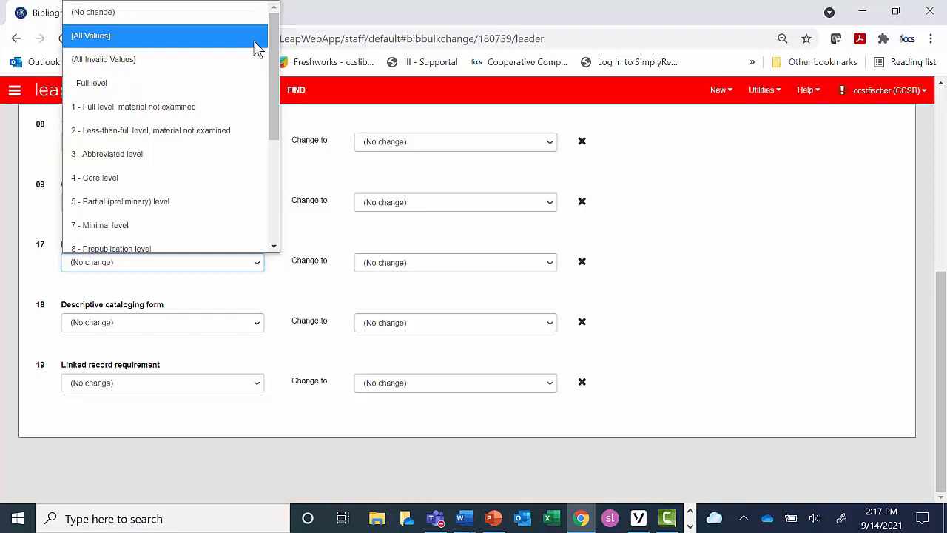
click(256, 44)
click(538, 271)
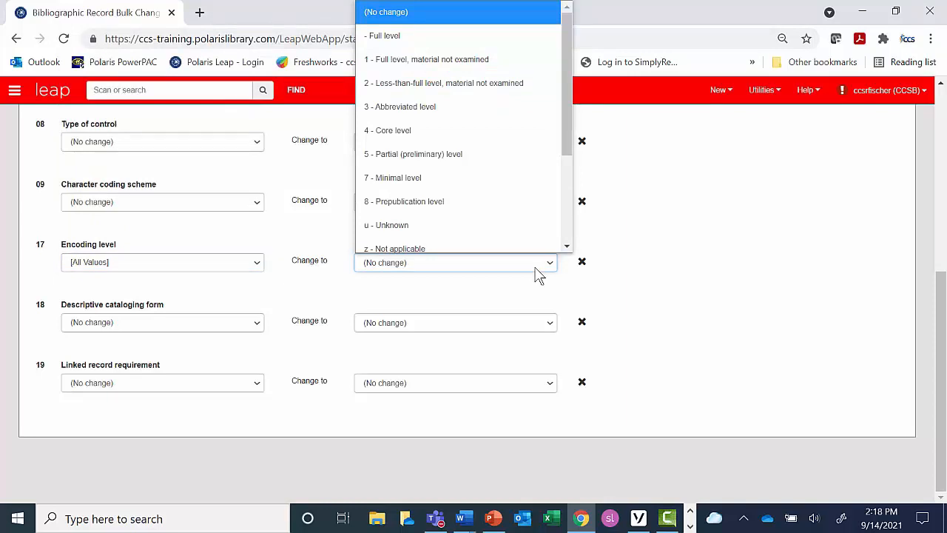
scroll(535, 245, down, 1)
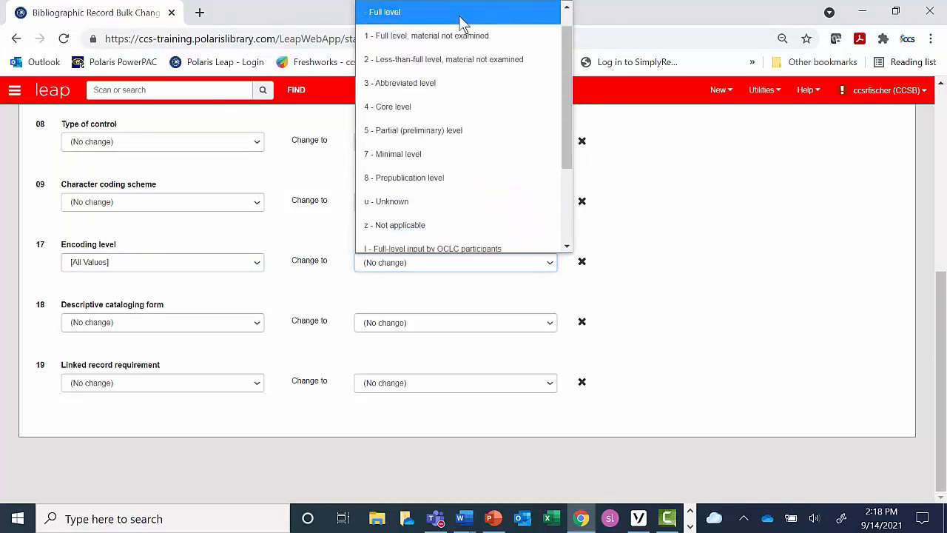
click(461, 16)
scroll(666, 266, up, 5)
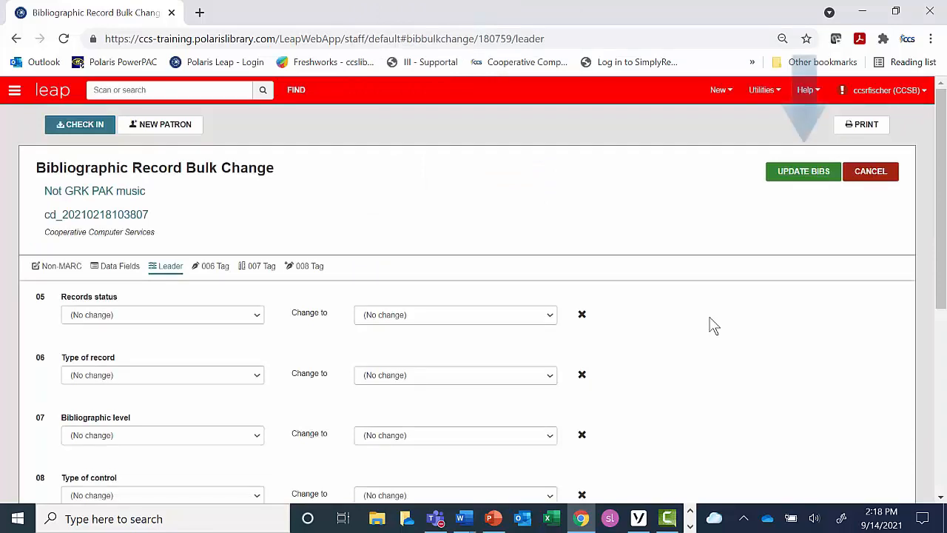
click(810, 174)
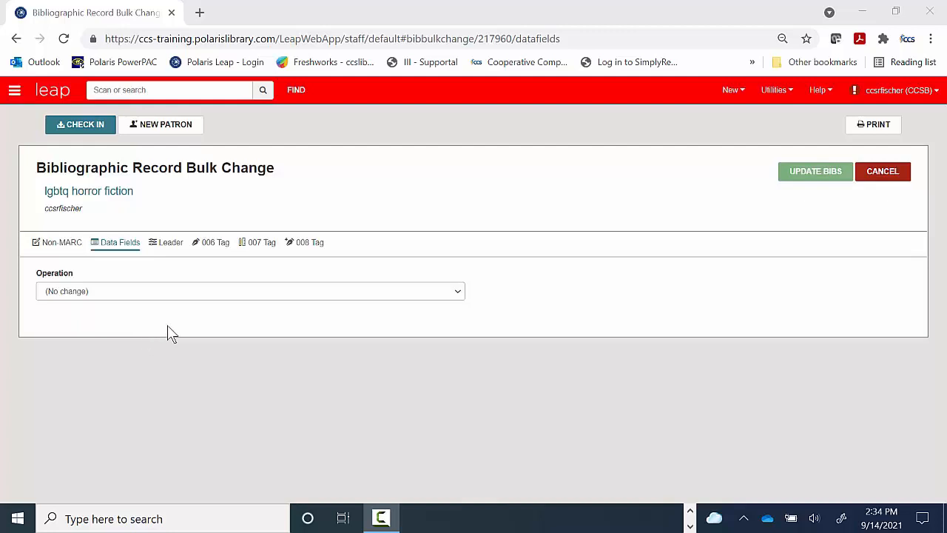
Step: Set up a data field operation inserting a new tag 655 with Indicator Two set to 7 for the lgbtq horror fiction set
click(458, 296)
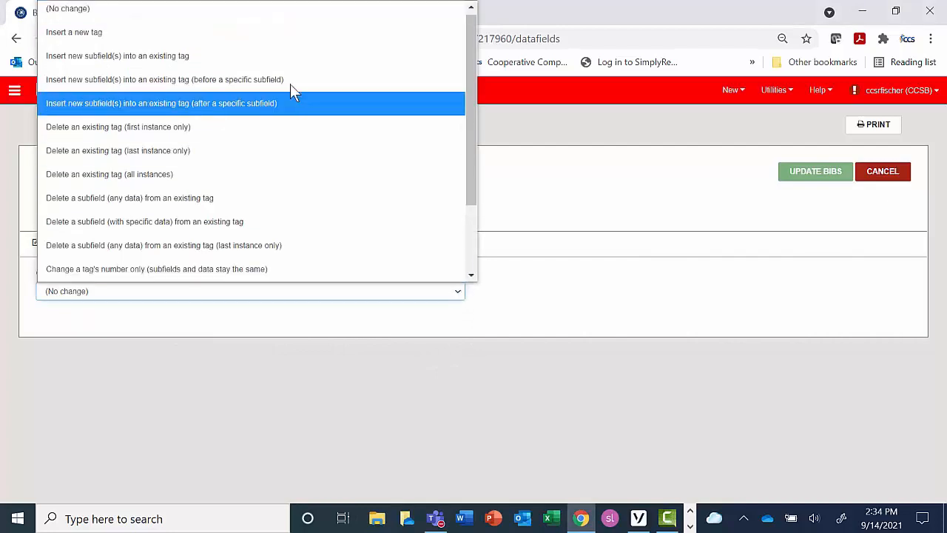
click(260, 37)
click(69, 342)
drag(65, 344, 37, 341)
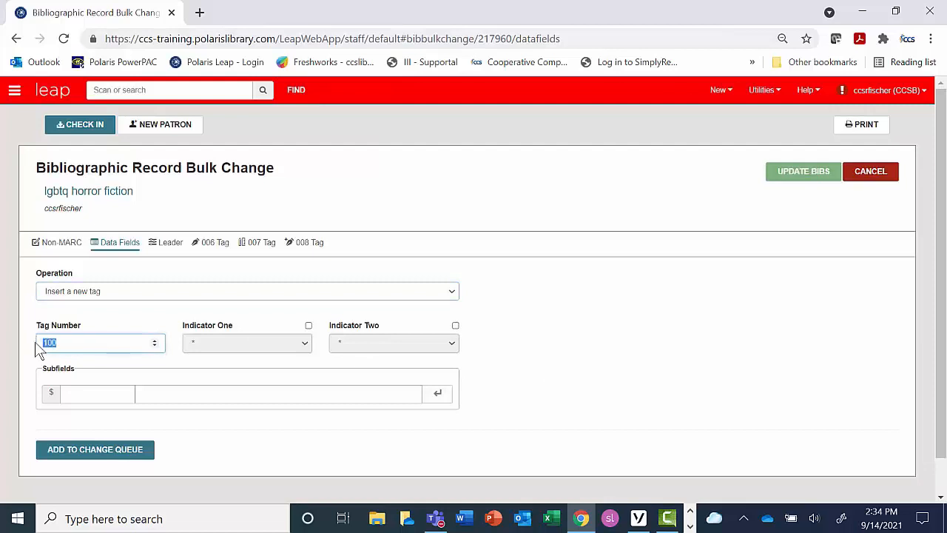
text(655)
click(455, 325)
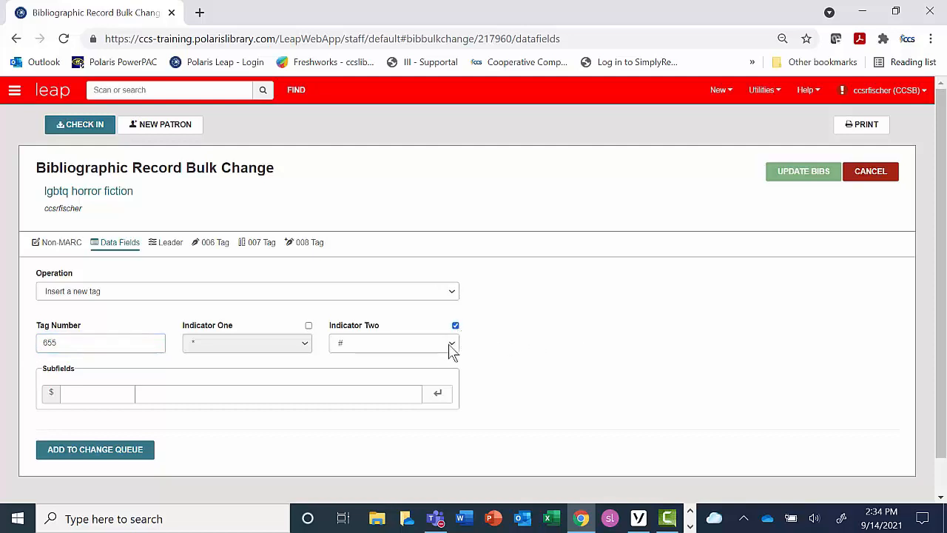
click(451, 347)
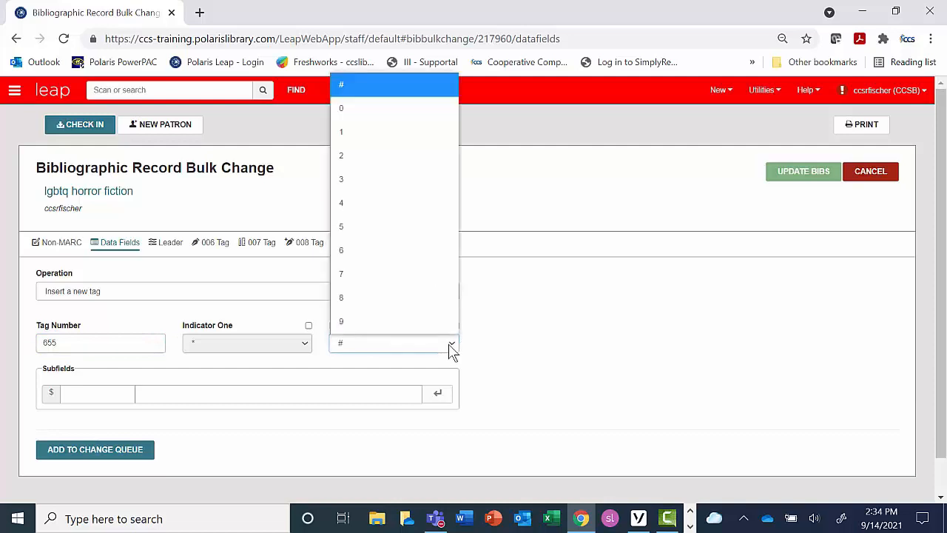
click(426, 275)
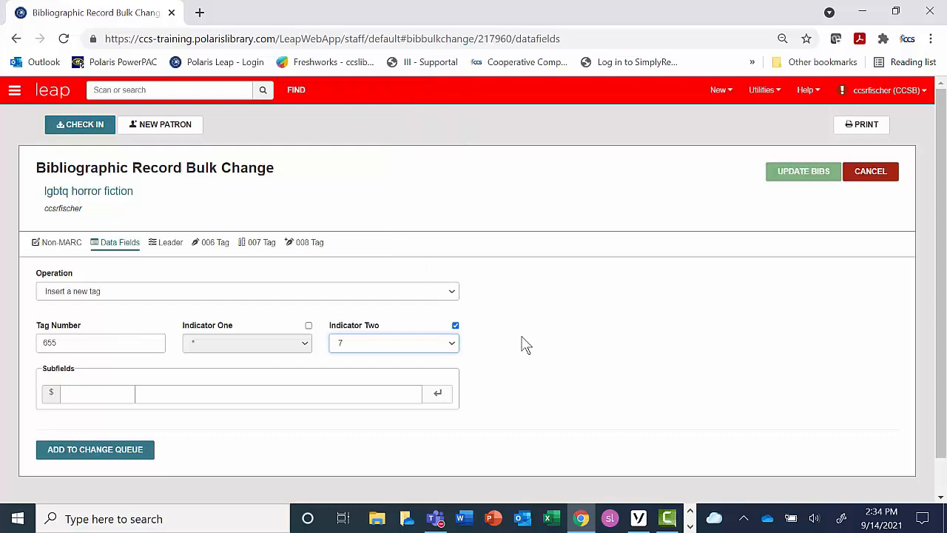
Step: Add subfield a with the text "Horror fiction (LGBTQ)" to the new 655 tag
key(Tab)
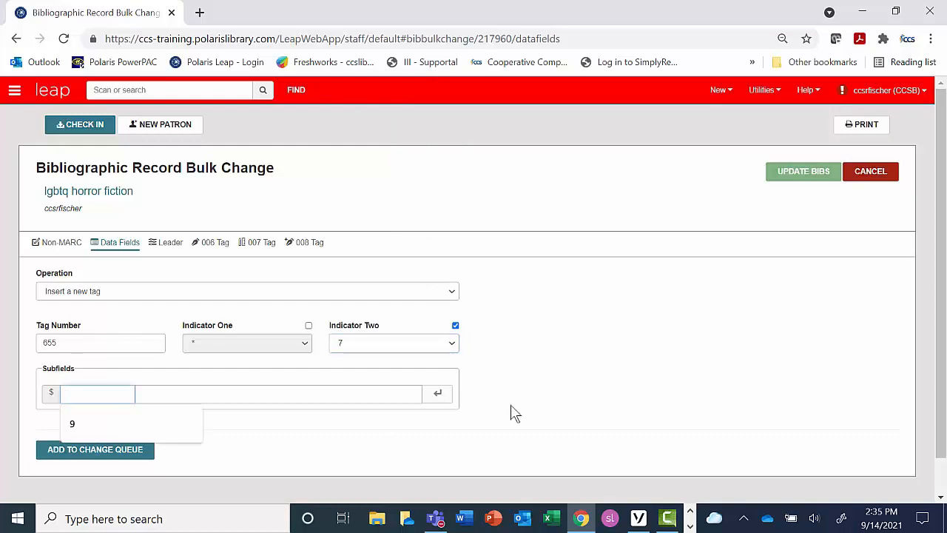
text(a)
key(Tab)
text(Horror fiction (LGBTQ))
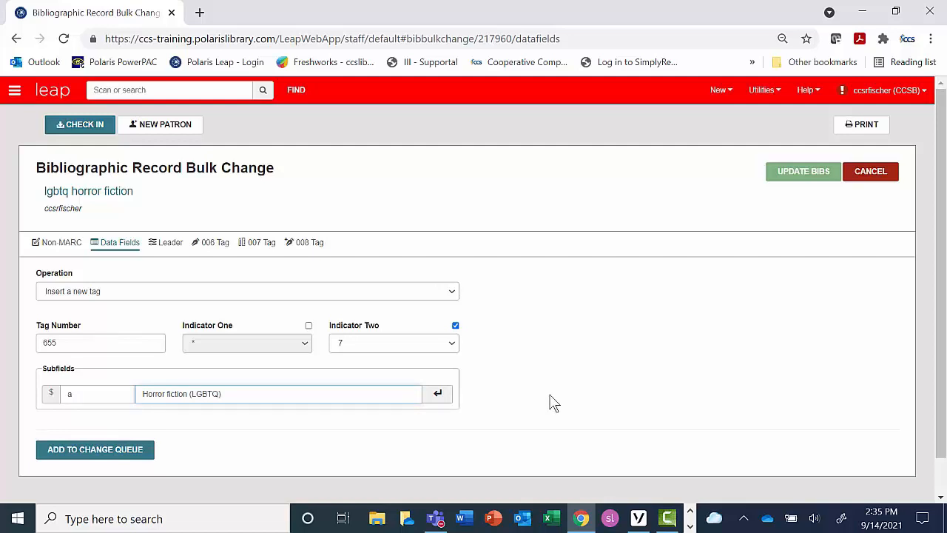
click(443, 396)
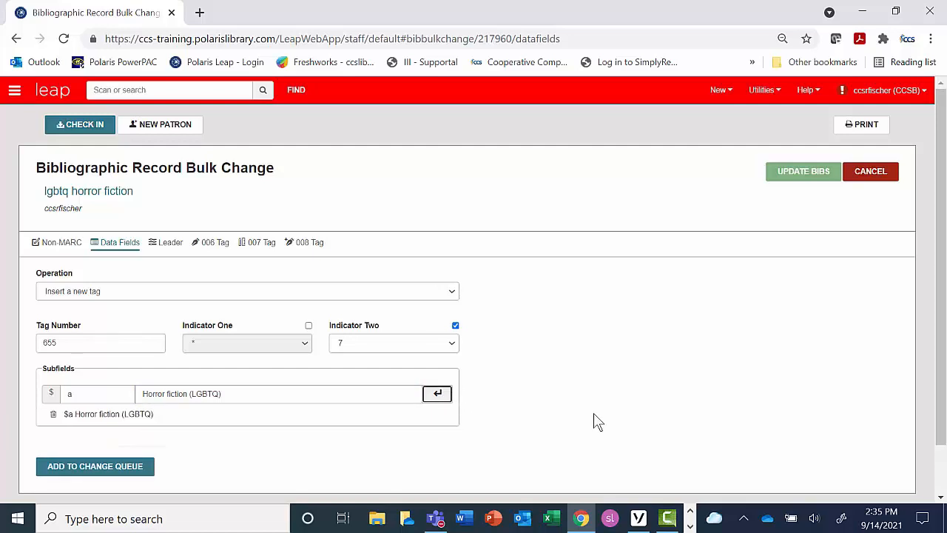
Step: Add subfield 2 with the source code "homoit" to the new 655 tag
click(133, 391)
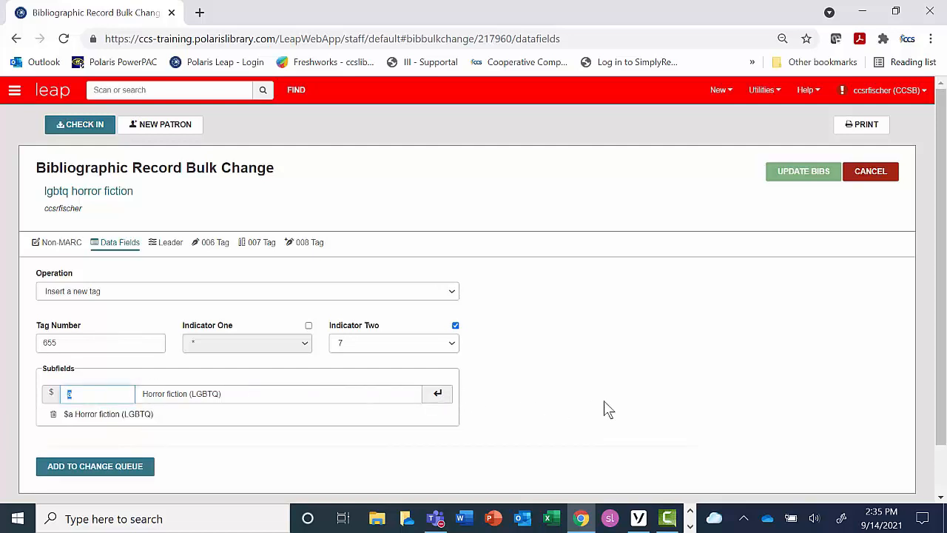
text(2)
key(Tab)
text(homoit)
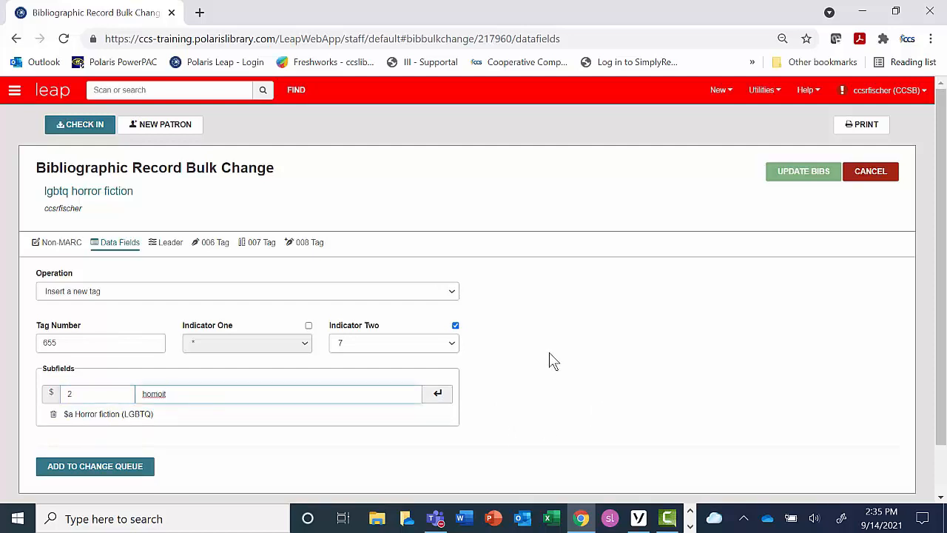
click(440, 394)
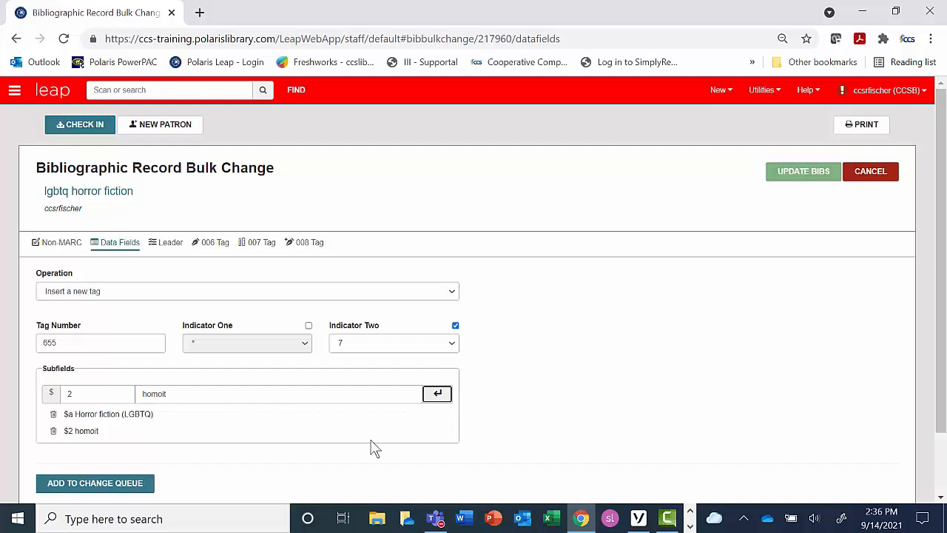
Step: Add the 655 tag insertion to the change queue and run the bulk update on the record set's bibs
click(124, 485)
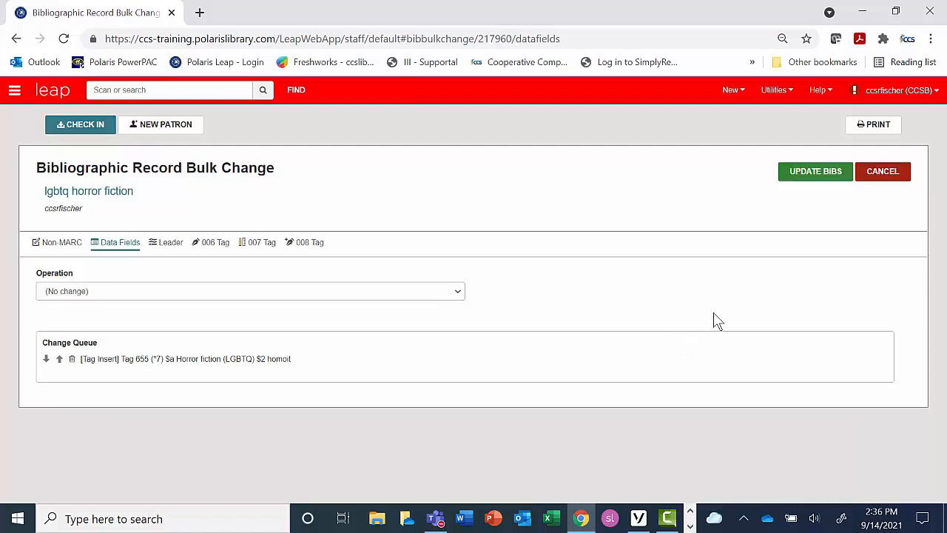
click(829, 178)
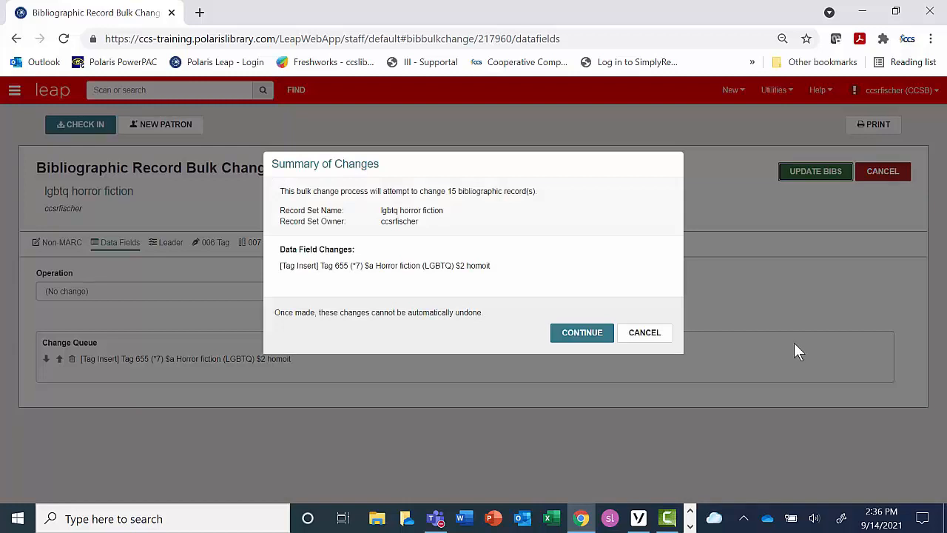
click(583, 333)
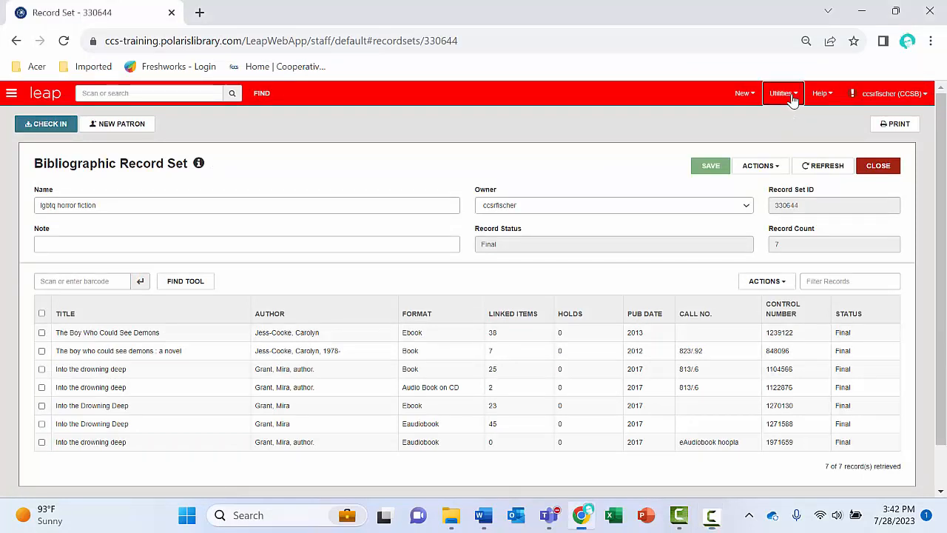
Step: Open Background Processing to check the bibliographic bulk change jobs
click(791, 94)
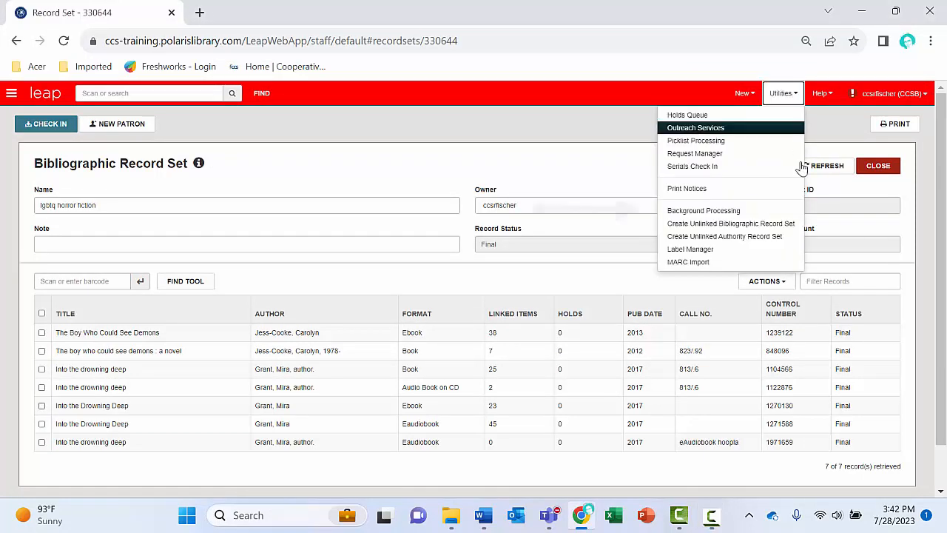
click(792, 212)
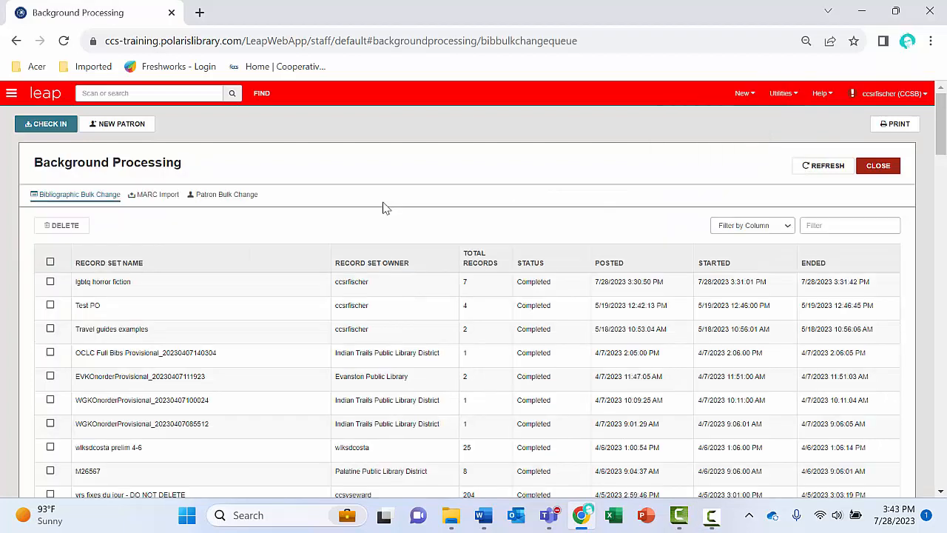